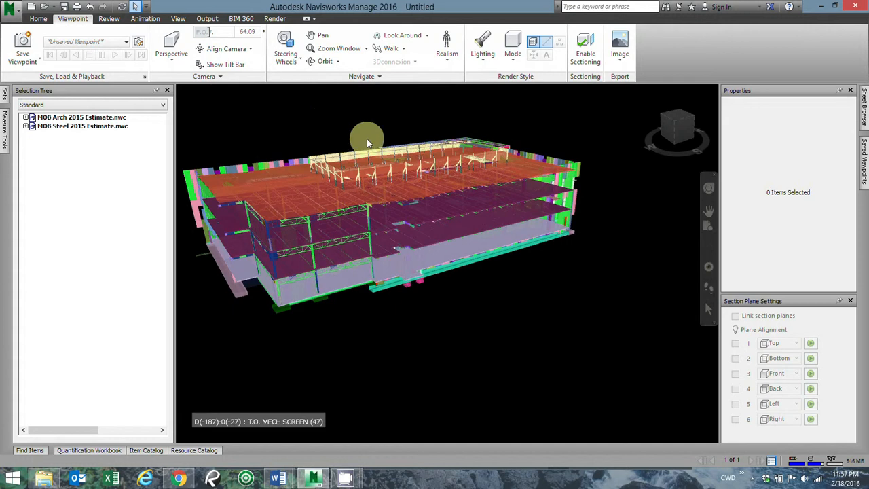
Delete all groups and items in the Item Catalog, from MOB Arch 2015 Estimate.nwc through Site Communication Systems.
{"action": "left_click", "coordinate": [77, 452]}
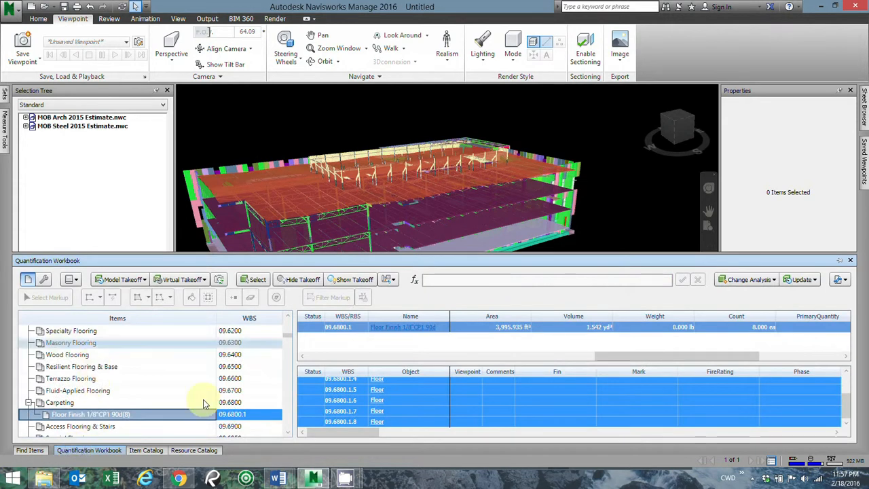
{"action": "left_click", "coordinate": [146, 452]}
{"action": "left_click_drag", "start_coordinate": [280, 331], "coordinate": [283, 297]}
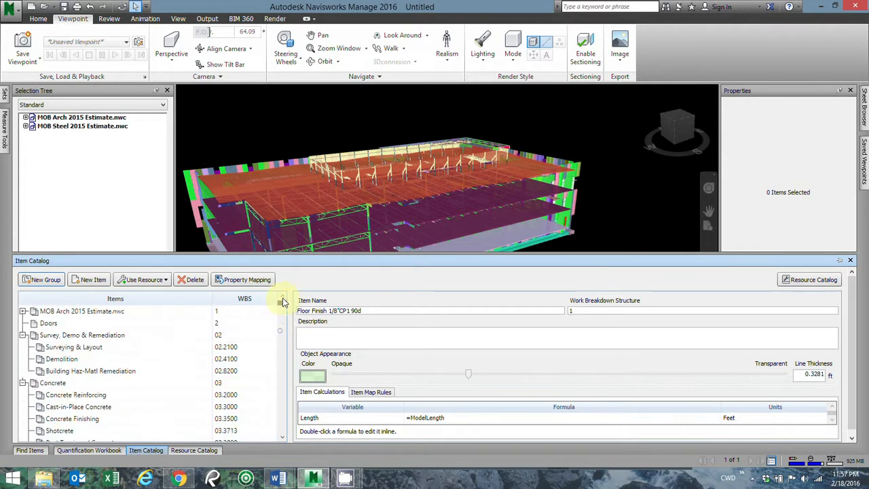
{"action": "left_click", "coordinate": [23, 335]}
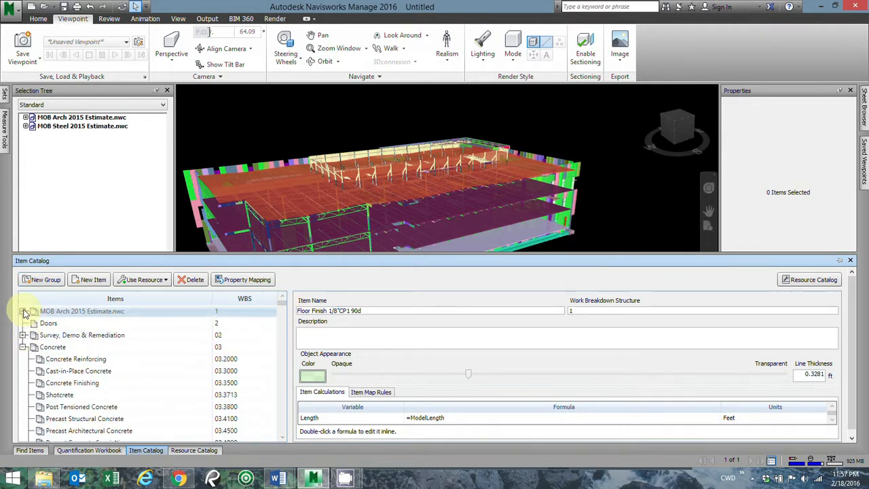
{"action": "left_click", "coordinate": [23, 311]}
{"action": "left_click", "coordinate": [25, 311]}
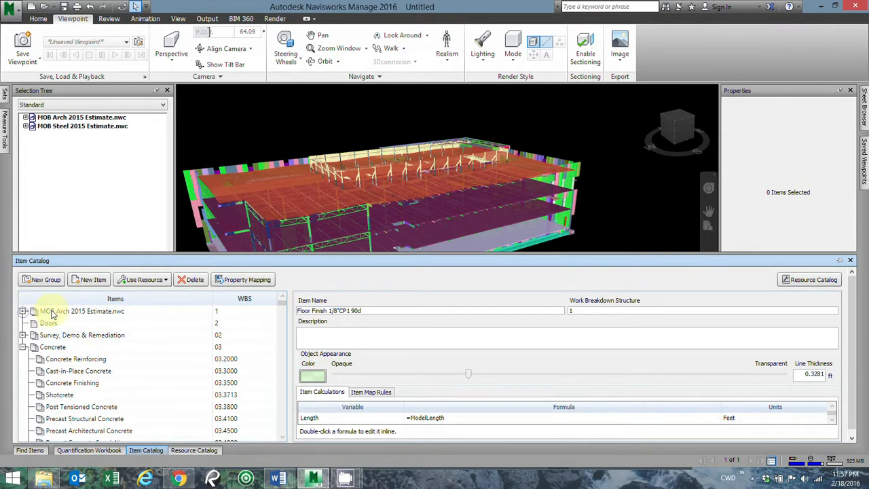
{"action": "scroll", "coordinate": [102, 360], "scroll_direction": "down", "scroll_amount": 15}
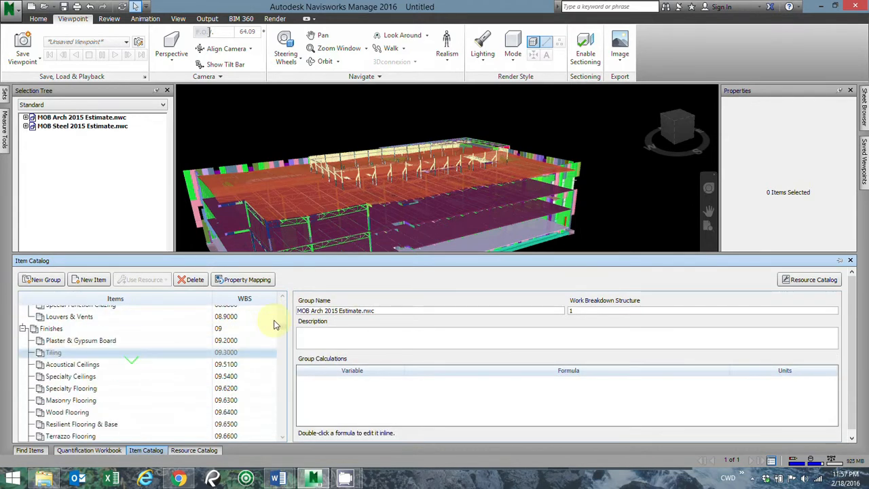
{"action": "left_click_drag", "start_coordinate": [283, 330], "coordinate": [278, 438]}
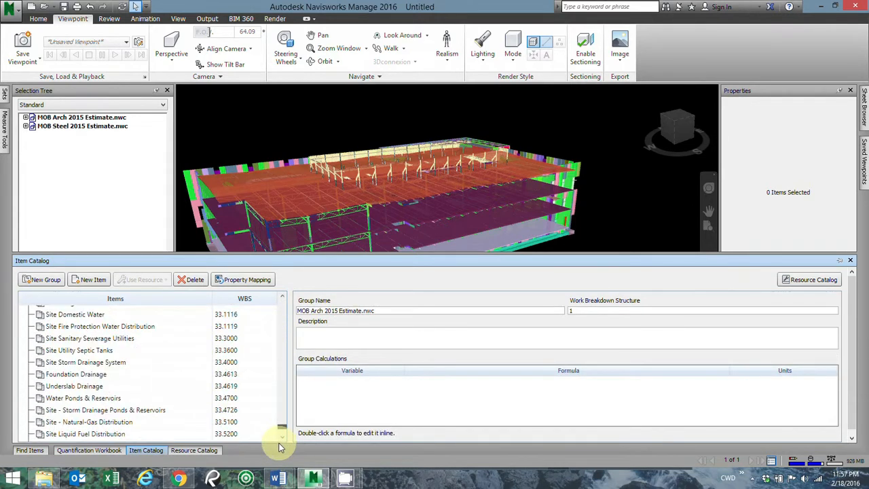
{"action": "left_click", "coordinate": [81, 436], "text": "shift"}
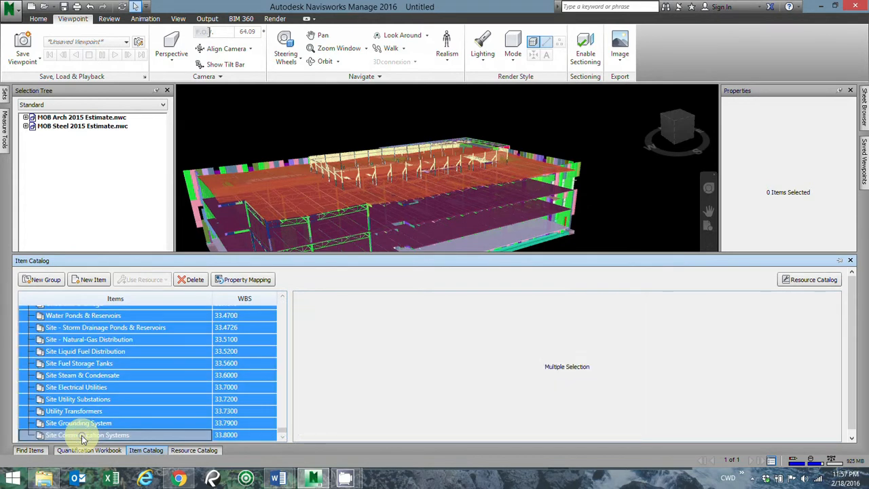
{"action": "left_click", "coordinate": [191, 279]}
{"action": "left_click", "coordinate": [475, 281]}
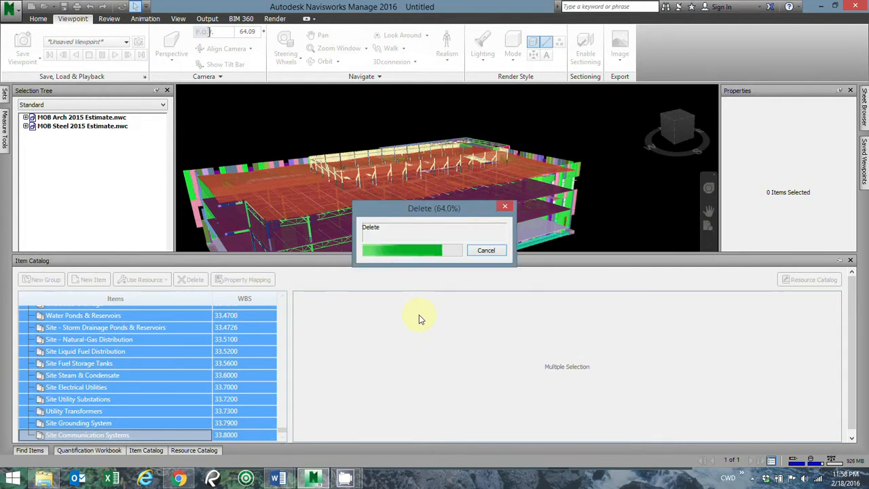
{"action": "left_click", "coordinate": [92, 450]}
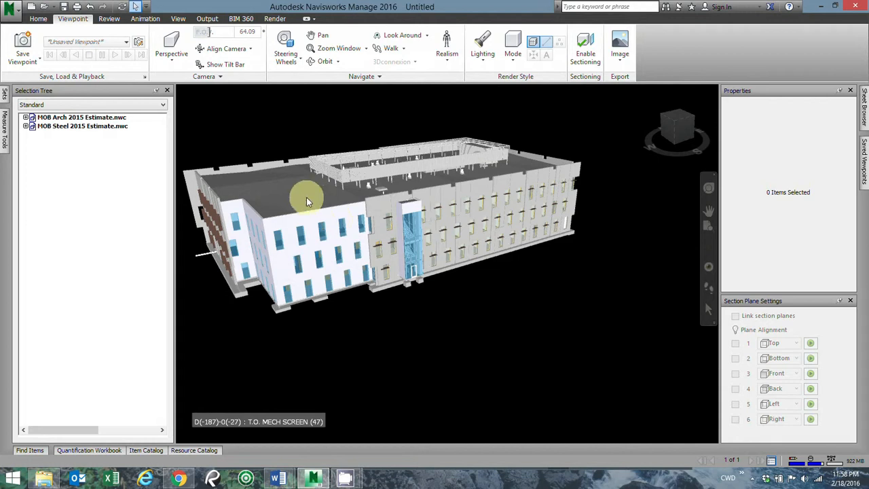
Hide the MOB Steel 2015 Estimate.nwc model.
{"action": "left_click", "coordinate": [58, 127]}
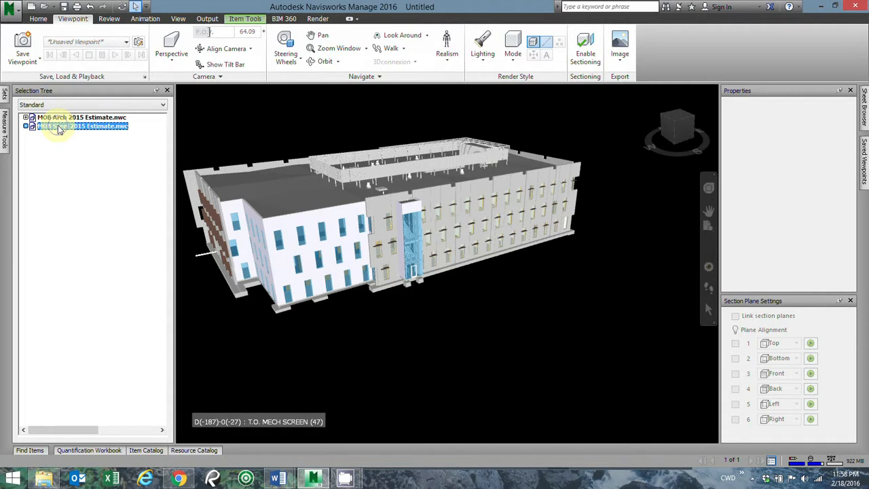
{"action": "left_click", "coordinate": [38, 19]}
{"action": "left_click", "coordinate": [327, 47]}
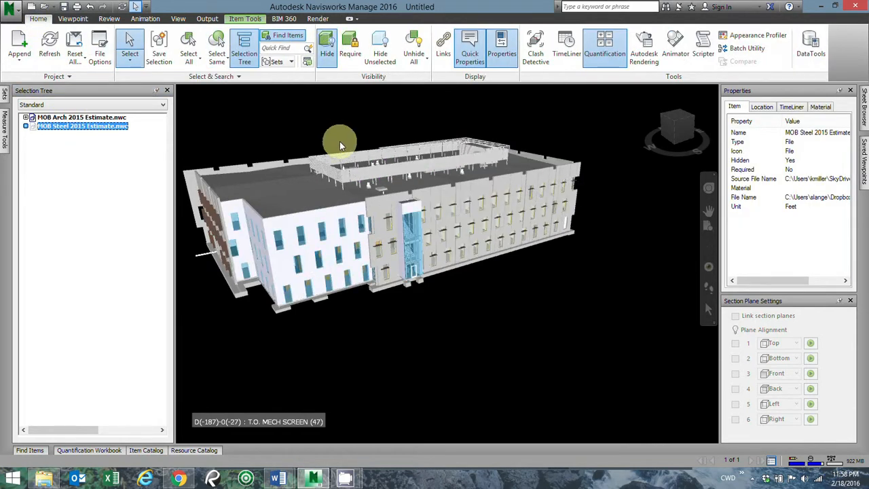
Override the color of the whole MOB Arch 2015 Estimate.nwc model with white.
{"action": "left_click", "coordinate": [66, 118]}
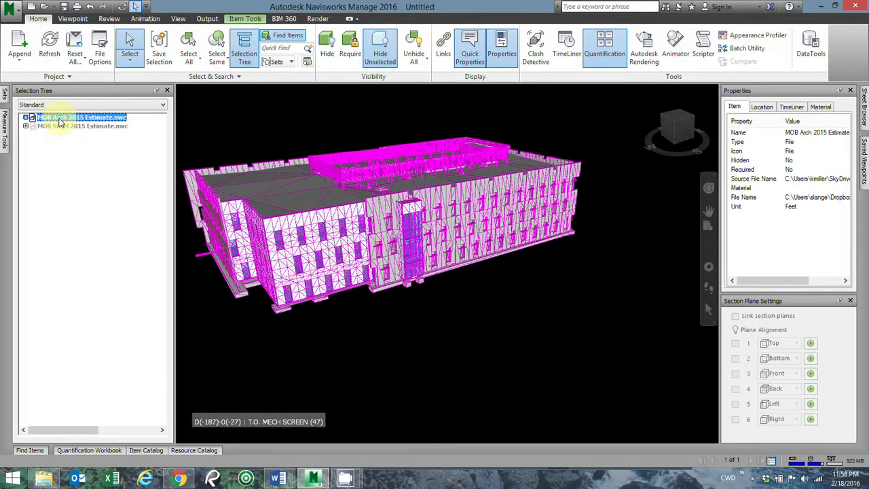
{"action": "right_click", "coordinate": [61, 122]}
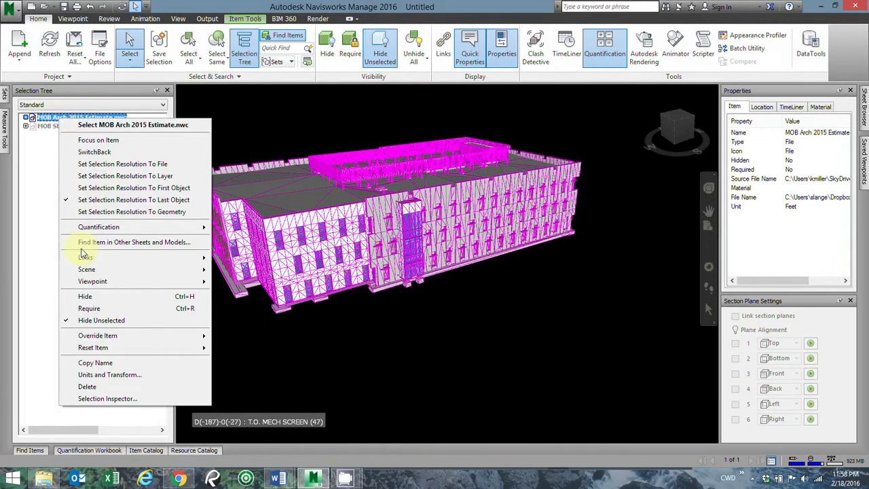
{"action": "mouse_move", "coordinate": [104, 337]}
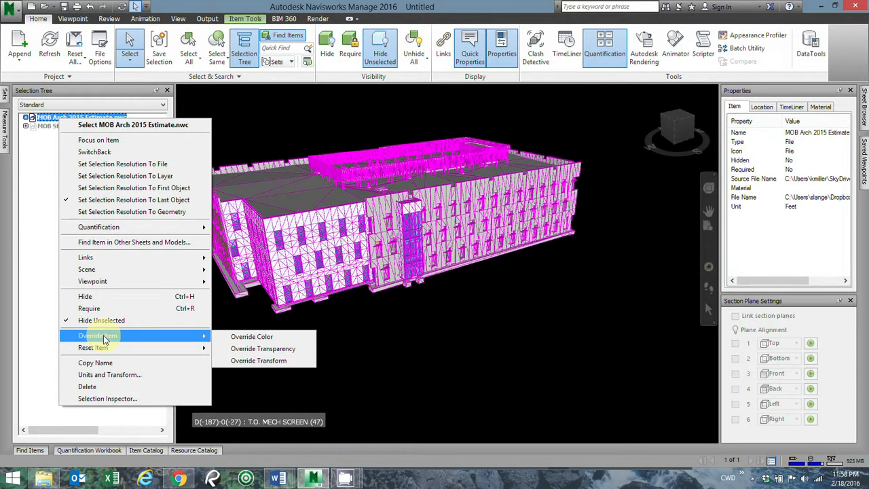
{"action": "left_click", "coordinate": [249, 336]}
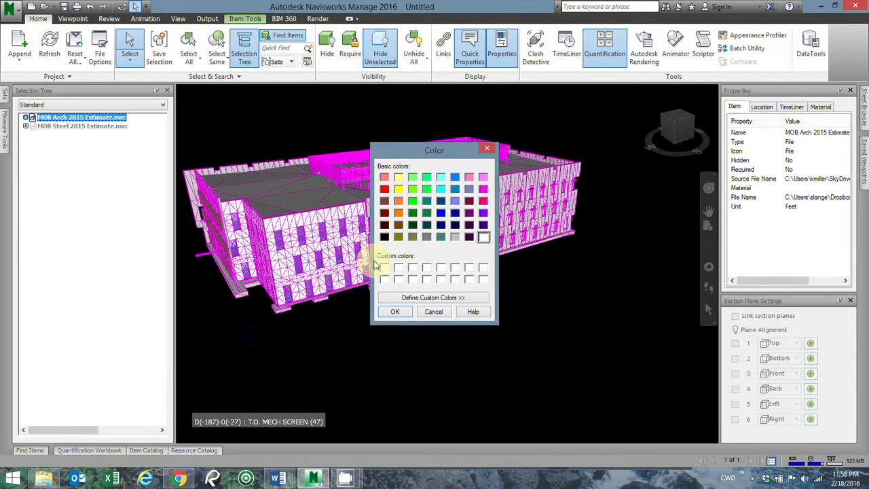
{"action": "left_click", "coordinate": [395, 312]}
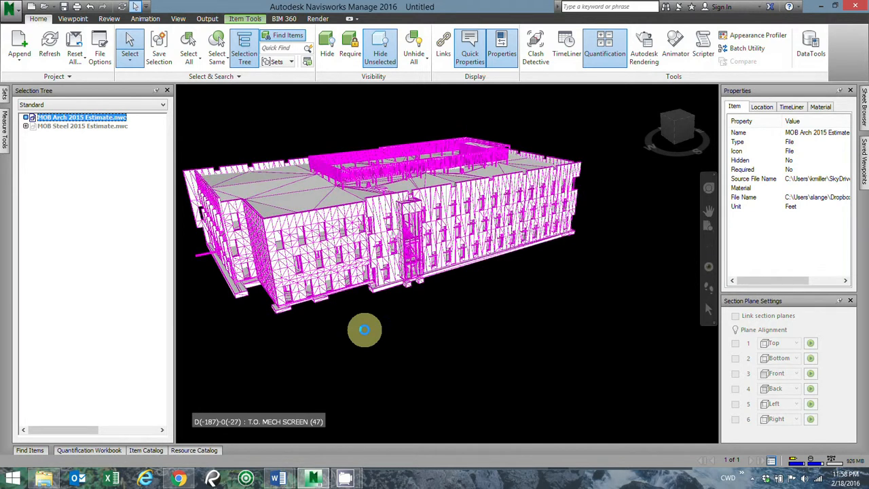
Override the transparency of the Walls category in the MOB Arch model to about halfway between opaque and transparent.
{"action": "right_click", "coordinate": [76, 120]}
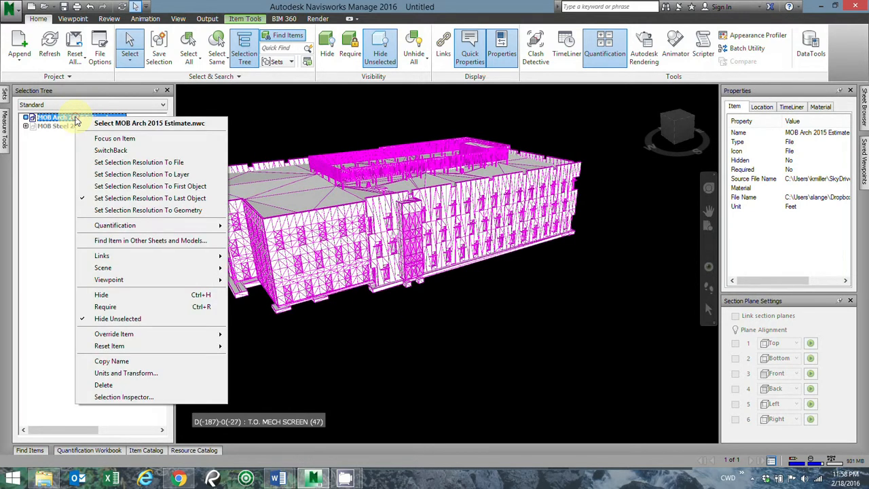
{"action": "left_click", "coordinate": [26, 118]}
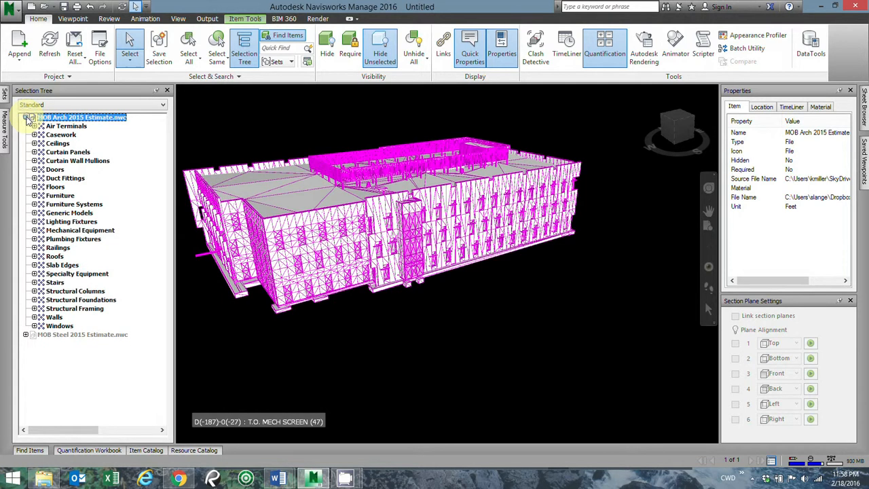
{"action": "left_click", "coordinate": [55, 318]}
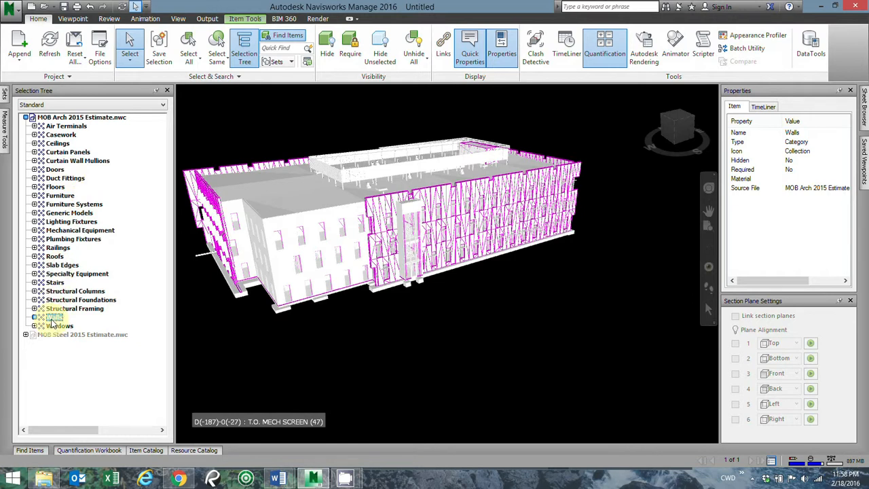
{"action": "right_click", "coordinate": [54, 319]}
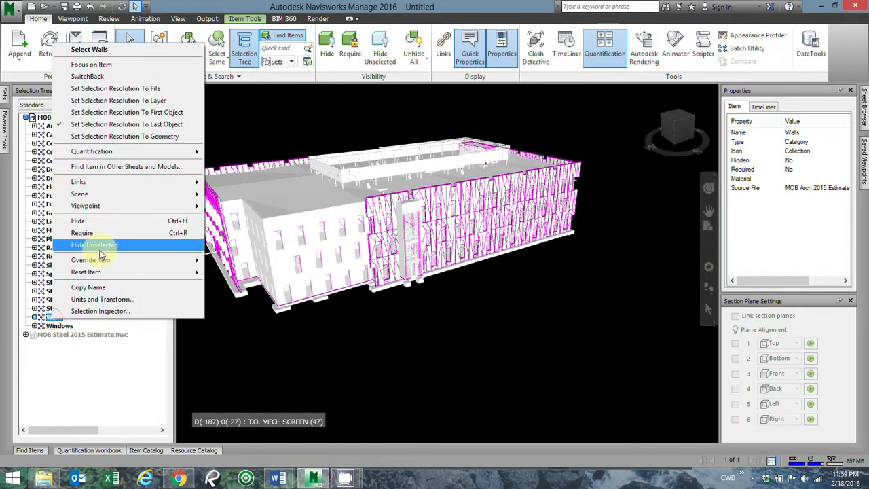
{"action": "mouse_move", "coordinate": [116, 262]}
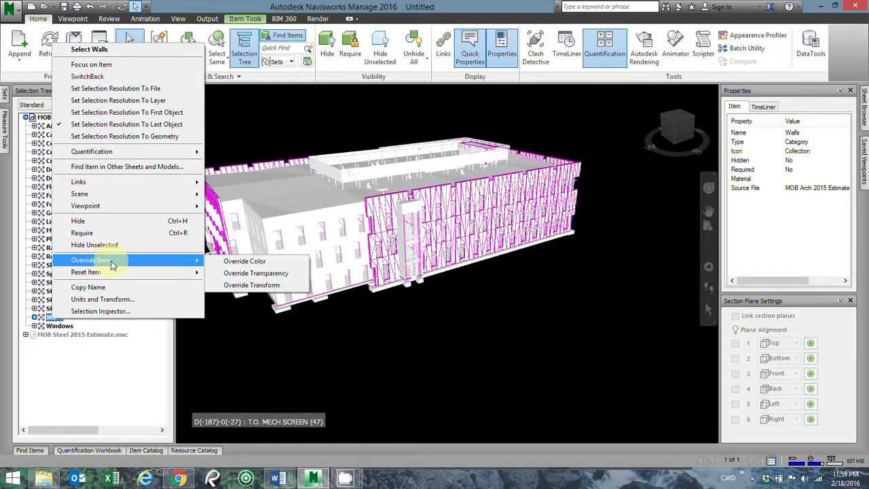
{"action": "left_click", "coordinate": [263, 274]}
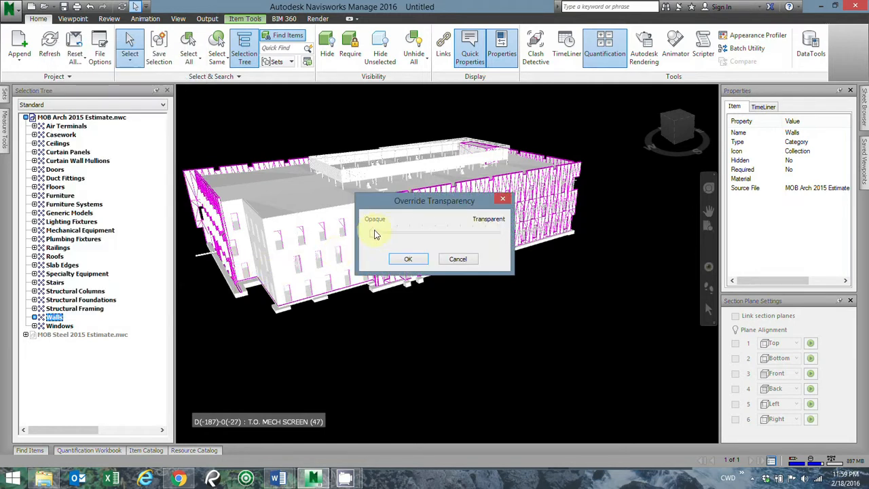
{"action": "left_click_drag", "start_coordinate": [373, 239], "coordinate": [424, 236]}
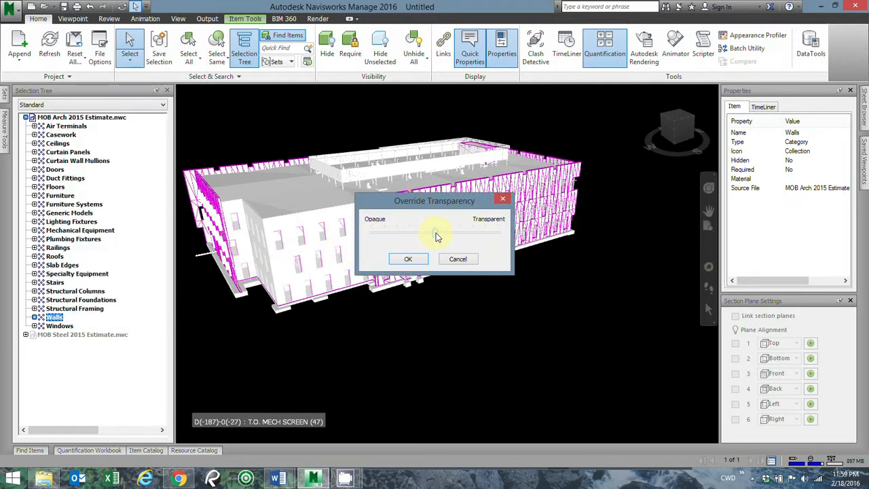
{"action": "left_click", "coordinate": [409, 260]}
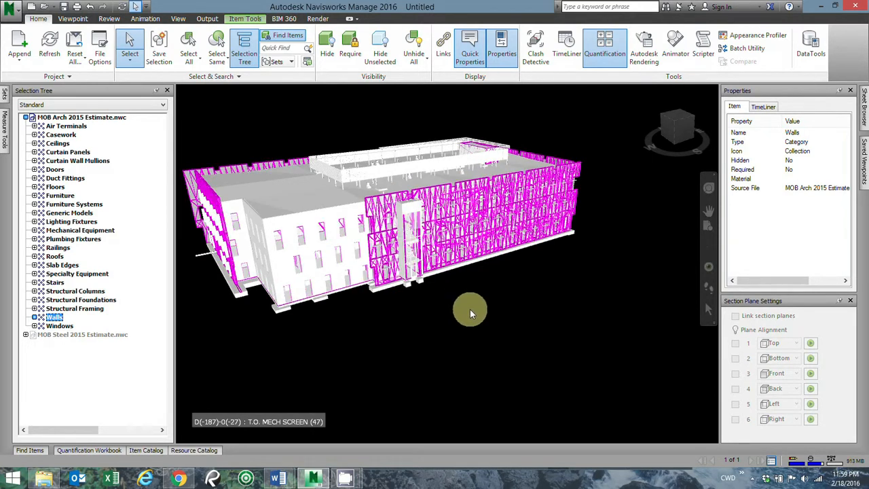
Identify the facade panels' category and override the transparency of all Curtain Panels to about halfway between opaque and transparent.
{"action": "left_click", "coordinate": [327, 250]}
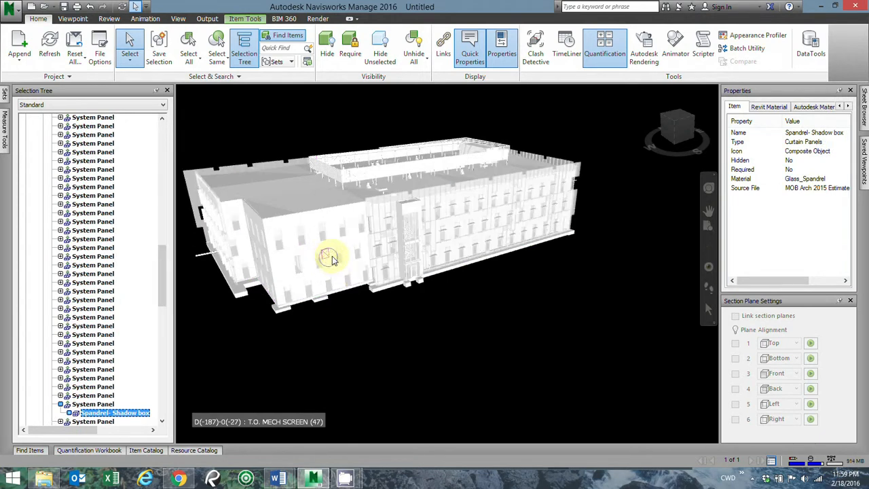
{"action": "left_click_drag", "start_coordinate": [164, 293], "coordinate": [178, 137]}
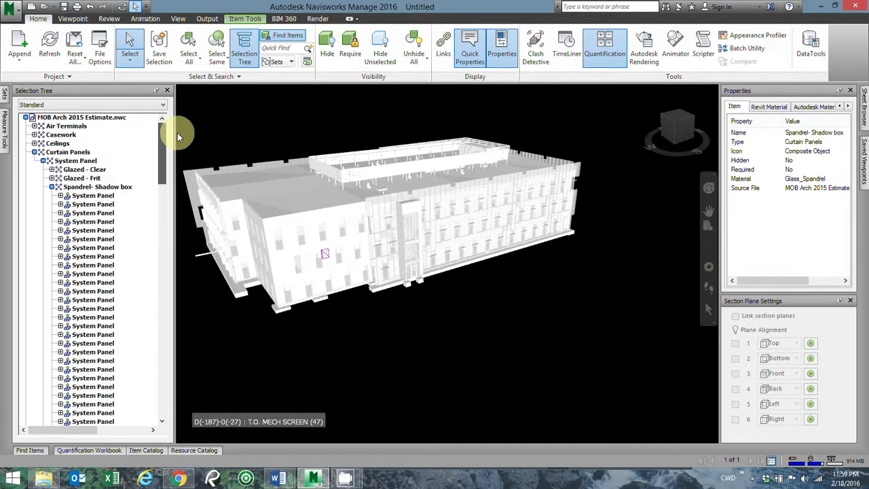
{"action": "left_click", "coordinate": [52, 186]}
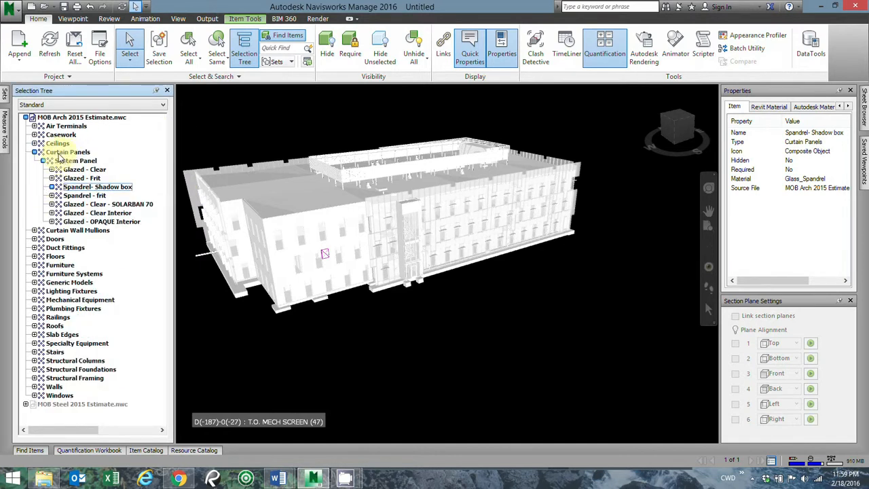
{"action": "left_click", "coordinate": [61, 153]}
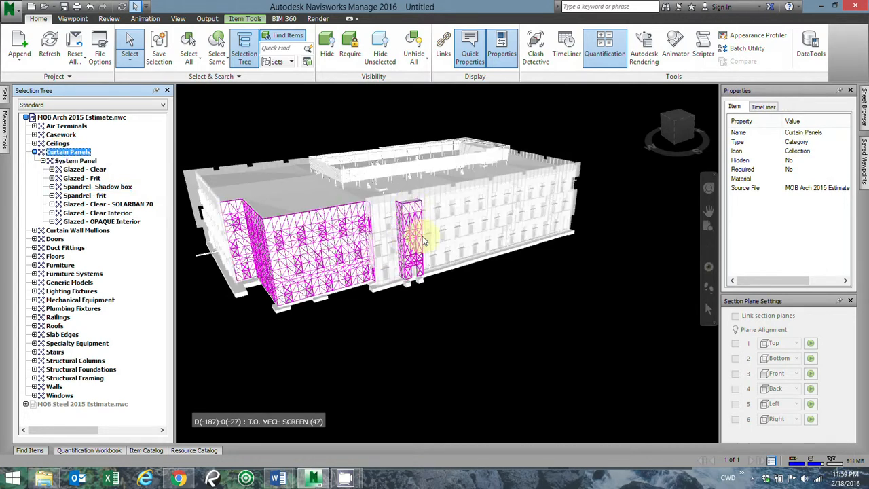
{"action": "right_click", "coordinate": [58, 155]}
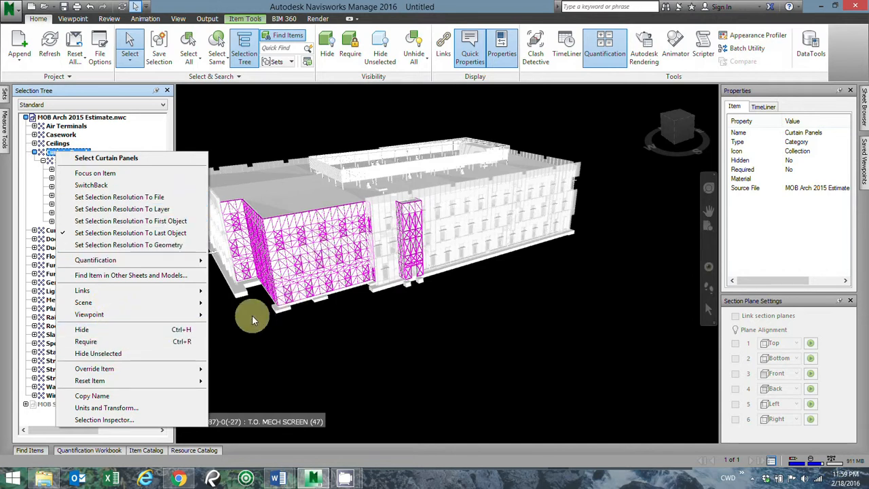
{"action": "mouse_move", "coordinate": [136, 372]}
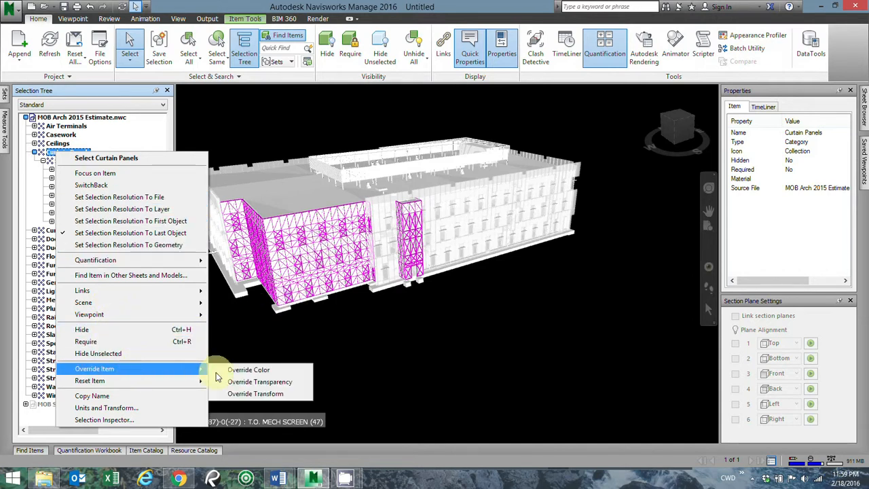
{"action": "left_click", "coordinate": [258, 382]}
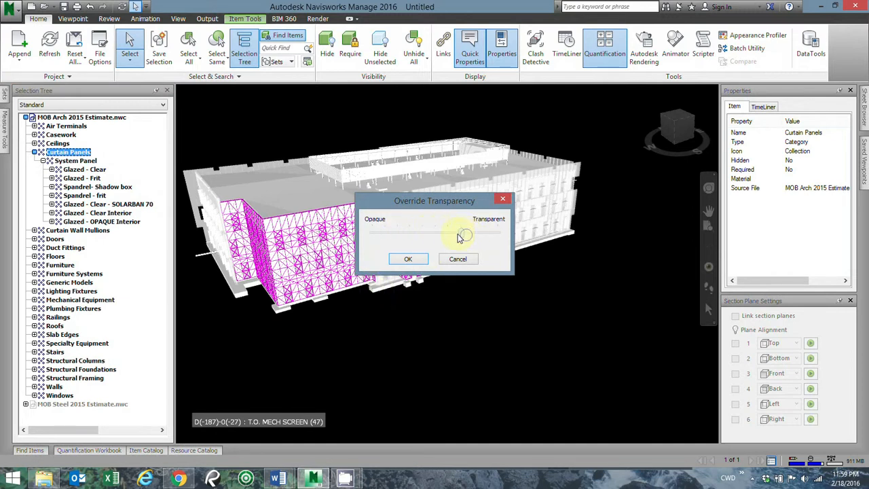
{"action": "left_click", "coordinate": [409, 260]}
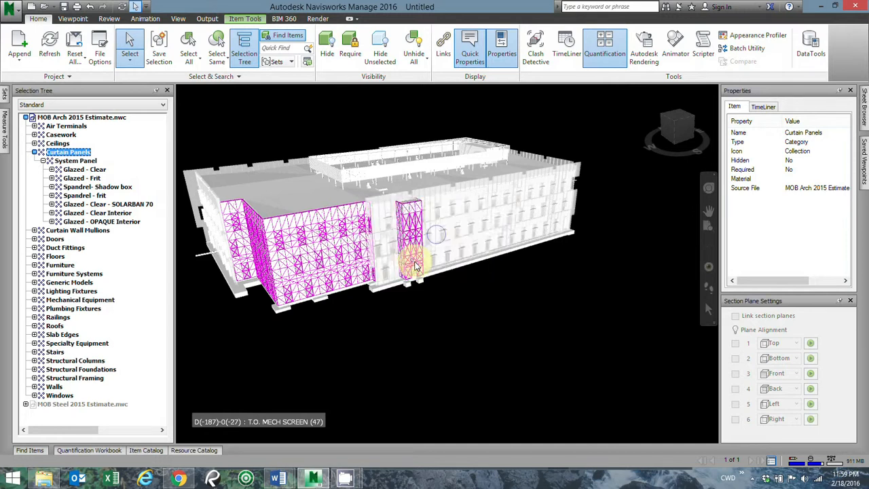
Clear the selection and walk up to the glazed stair tower to examine the semi-transparent facade around it.
{"action": "left_click", "coordinate": [541, 321]}
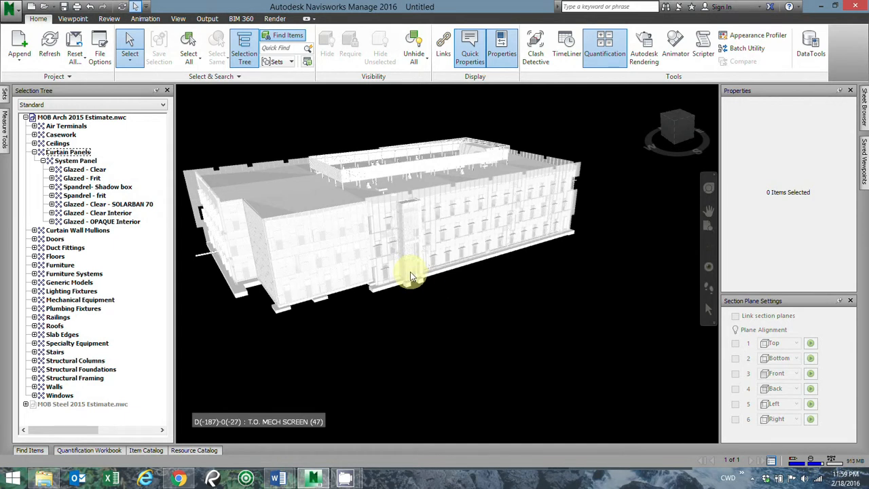
{"action": "left_click", "coordinate": [708, 287]}
{"action": "left_click", "coordinate": [708, 288]}
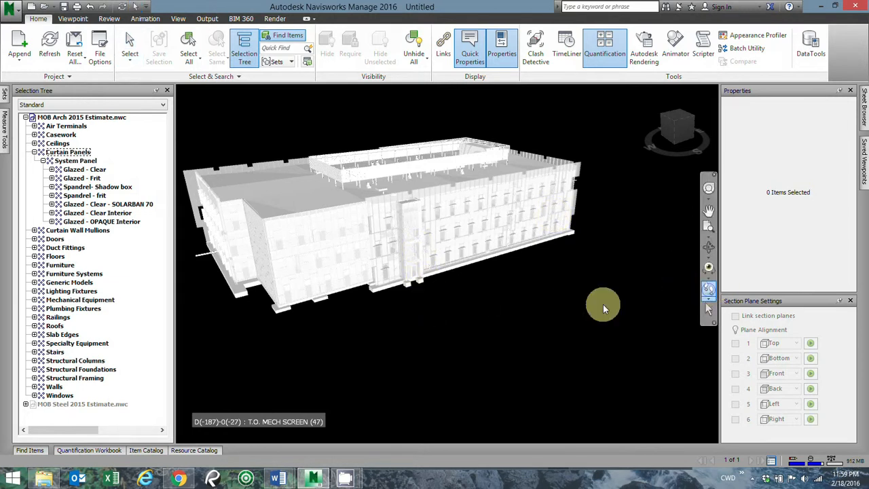
{"action": "left_click_drag", "start_coordinate": [348, 330], "coordinate": [412, 182]}
{"action": "middle_click_drag", "start_coordinate": [425, 201], "coordinate": [422, 305]}
{"action": "left_click", "coordinate": [129, 42]}
Switch the render style to Full Render to compare the original materials, and return it to Shaded.
{"action": "left_click", "coordinate": [74, 19]}
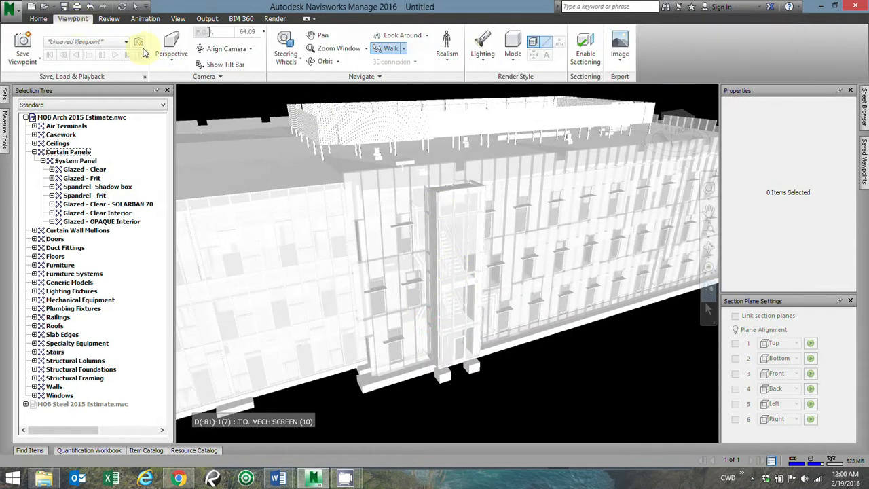
{"action": "left_click", "coordinate": [512, 48]}
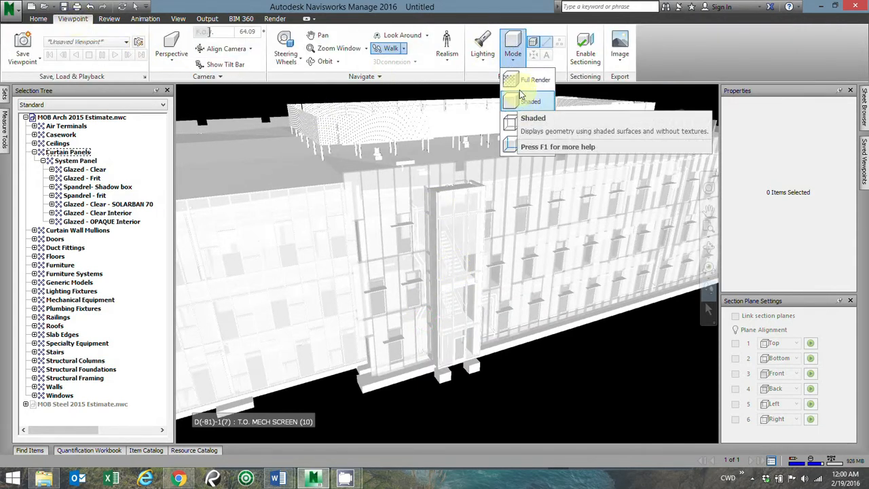
{"action": "left_click", "coordinate": [518, 80]}
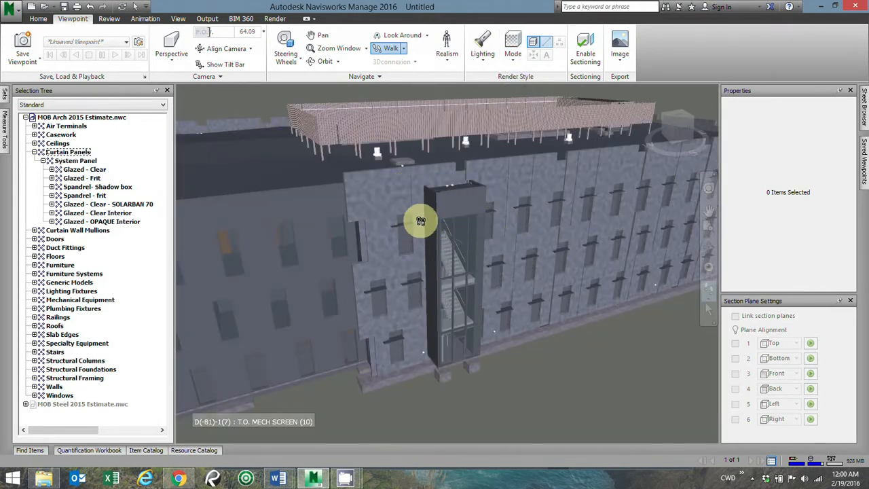
{"action": "left_click", "coordinate": [513, 54]}
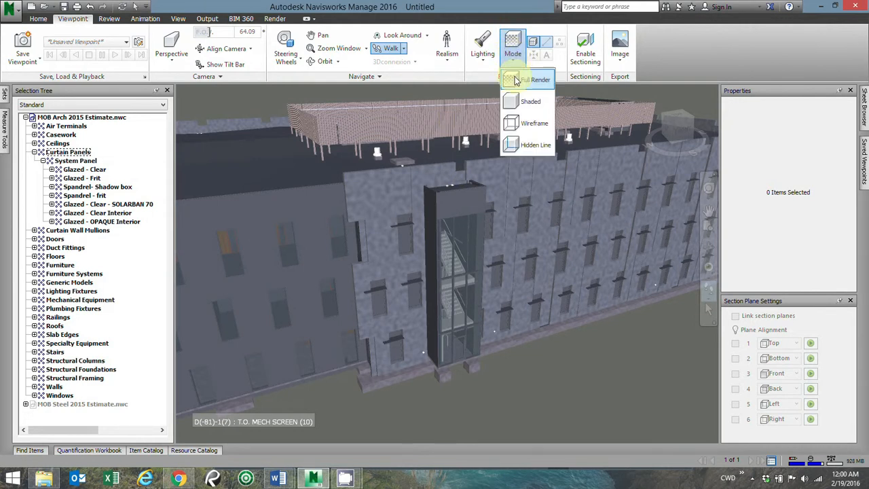
{"action": "left_click", "coordinate": [531, 145]}
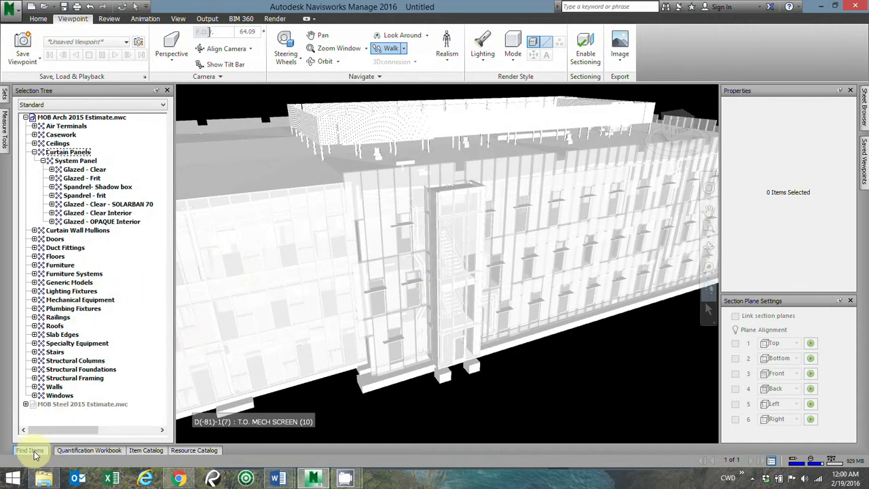
Select the System Panel family under Curtain Panels and take off the selected model items in the Quantification Workbook.
{"action": "left_click", "coordinate": [75, 451]}
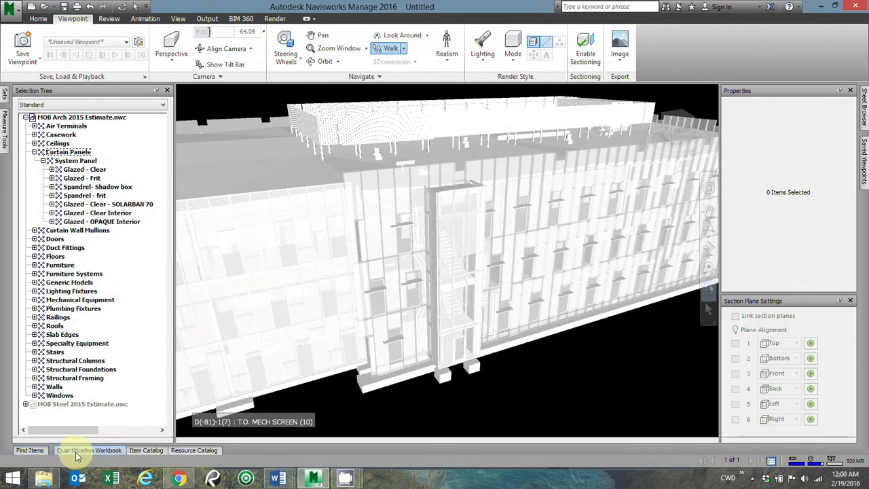
{"action": "left_click", "coordinate": [55, 239]}
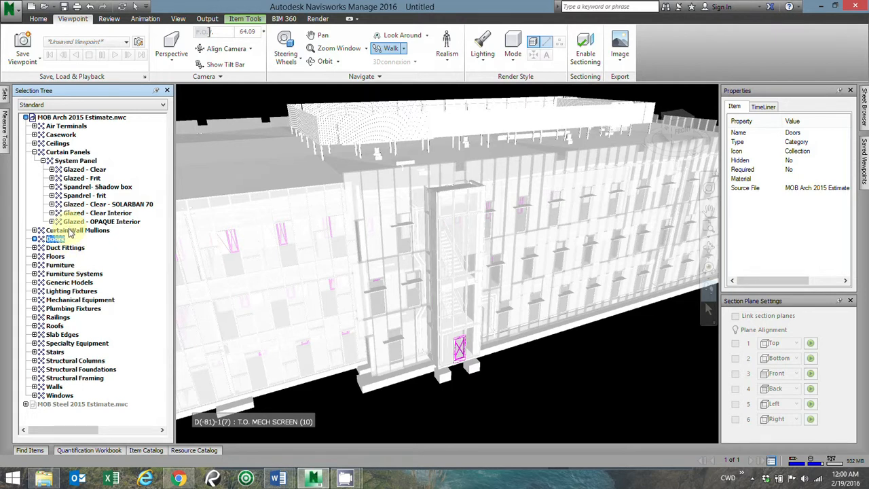
{"action": "left_click", "coordinate": [61, 154]}
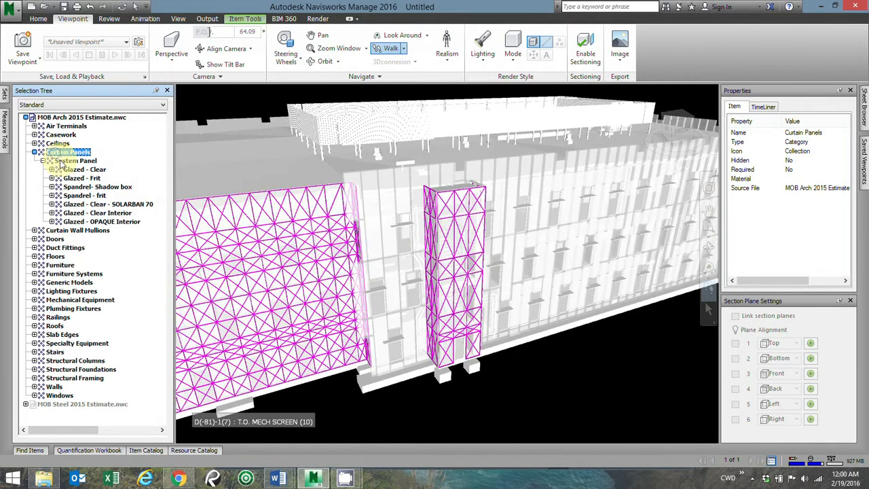
{"action": "left_click", "coordinate": [65, 160]}
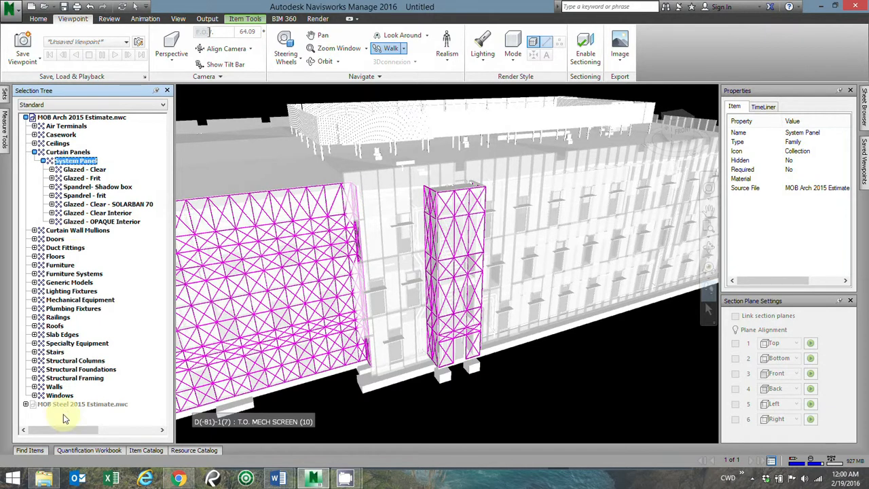
{"action": "left_click", "coordinate": [88, 450]}
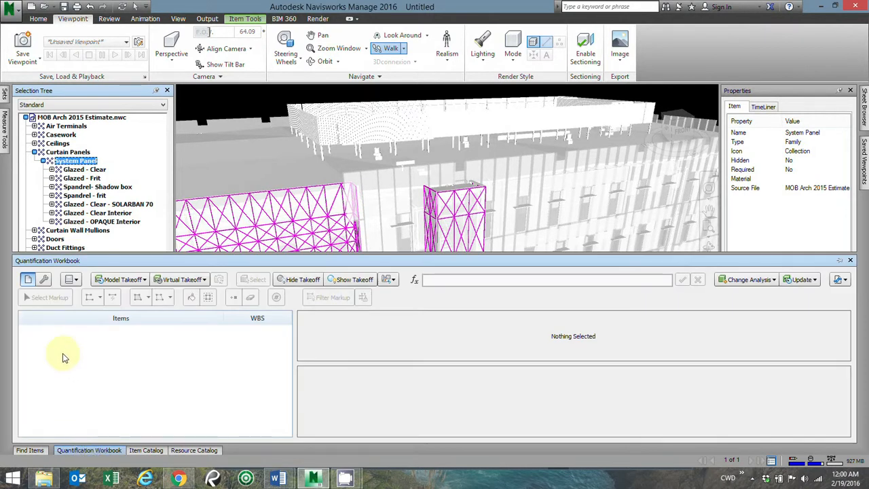
{"action": "right_click", "coordinate": [52, 349]}
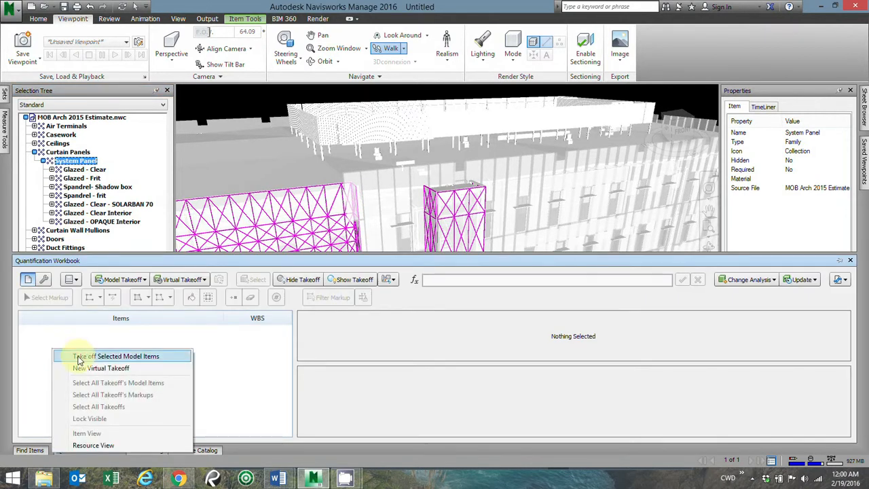
{"action": "left_click", "coordinate": [109, 357]}
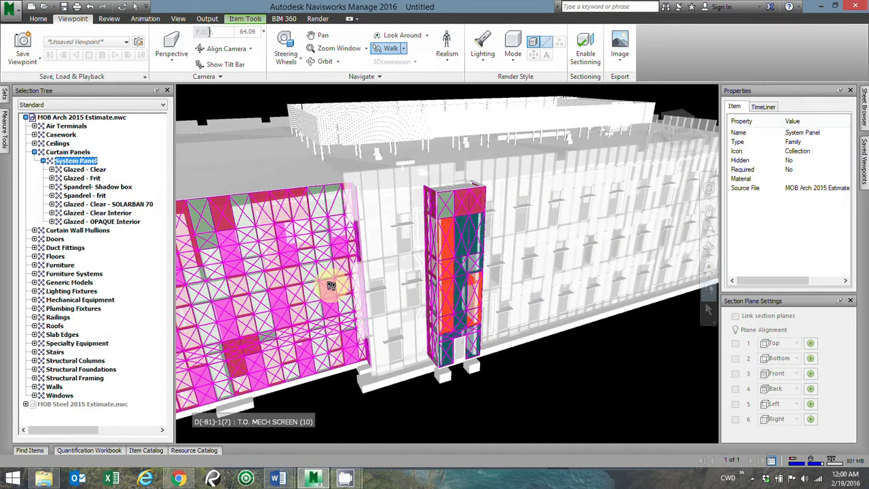
Walk around the facade and through the Level 03 interior to examine the colored curtain panels from outside and inside.
{"action": "left_click_drag", "start_coordinate": [440, 242], "coordinate": [399, 330]}
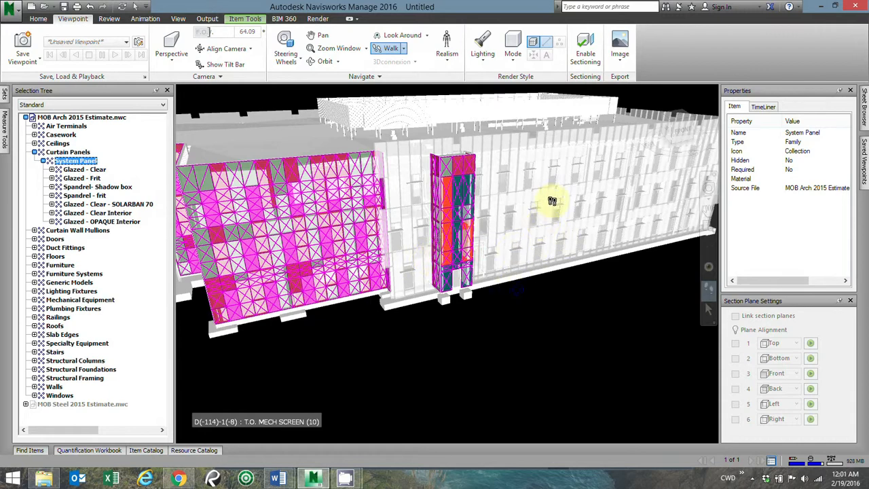
{"action": "left_click_drag", "start_coordinate": [561, 178], "coordinate": [448, 293]}
{"action": "mouse_move", "coordinate": [433, 236]}
{"action": "left_mouse_down"}
{"action": "mouse_move", "coordinate": [415, 159]}
{"action": "mouse_move", "coordinate": [414, 182]}
{"action": "left_mouse_up"}
{"action": "left_click_drag", "start_coordinate": [360, 133], "coordinate": [456, 282]}
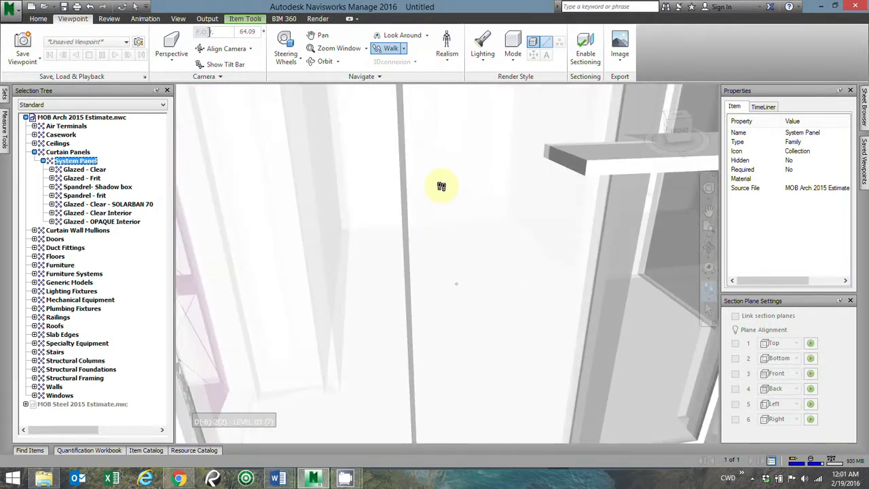
{"action": "left_click_drag", "start_coordinate": [407, 148], "coordinate": [430, 171]}
{"action": "left_click_drag", "start_coordinate": [445, 226], "coordinate": [305, 224]}
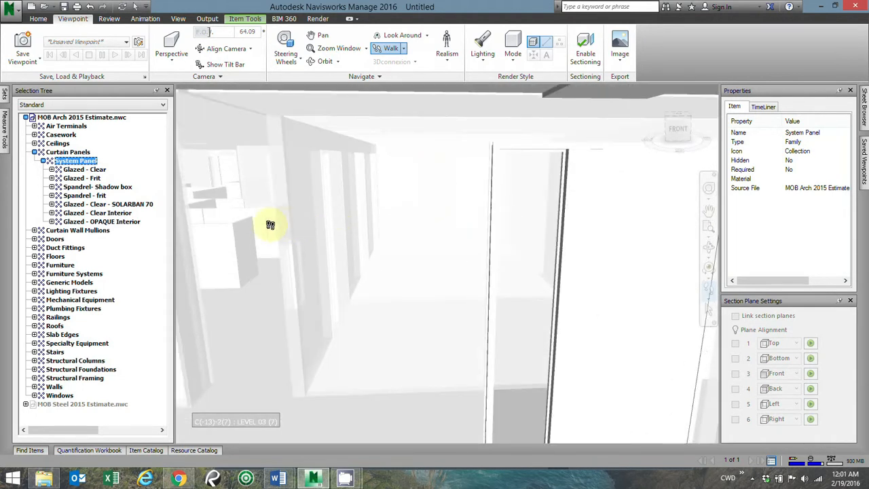
{"action": "left_click_drag", "start_coordinate": [252, 224], "coordinate": [245, 226]}
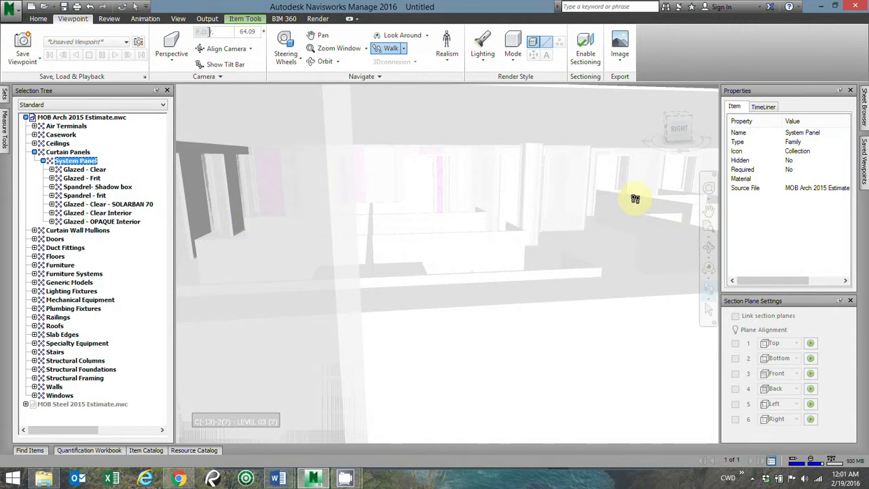
{"action": "left_click_drag", "start_coordinate": [559, 308], "coordinate": [622, 201]}
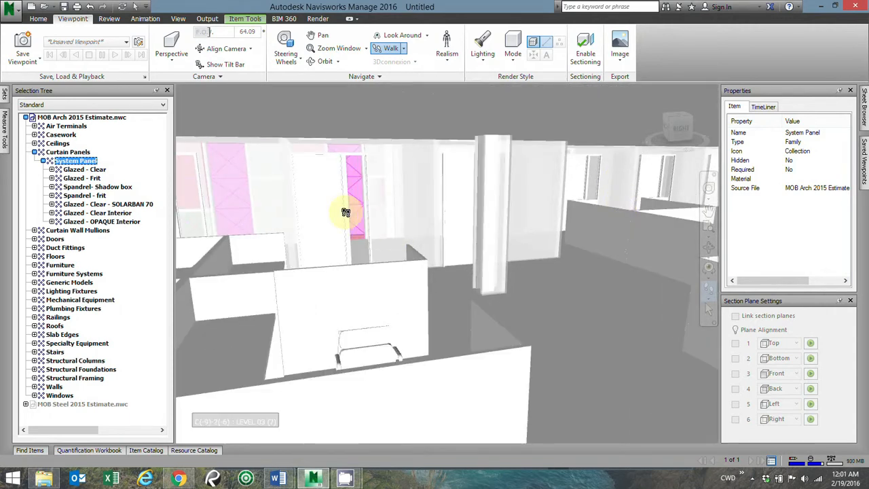